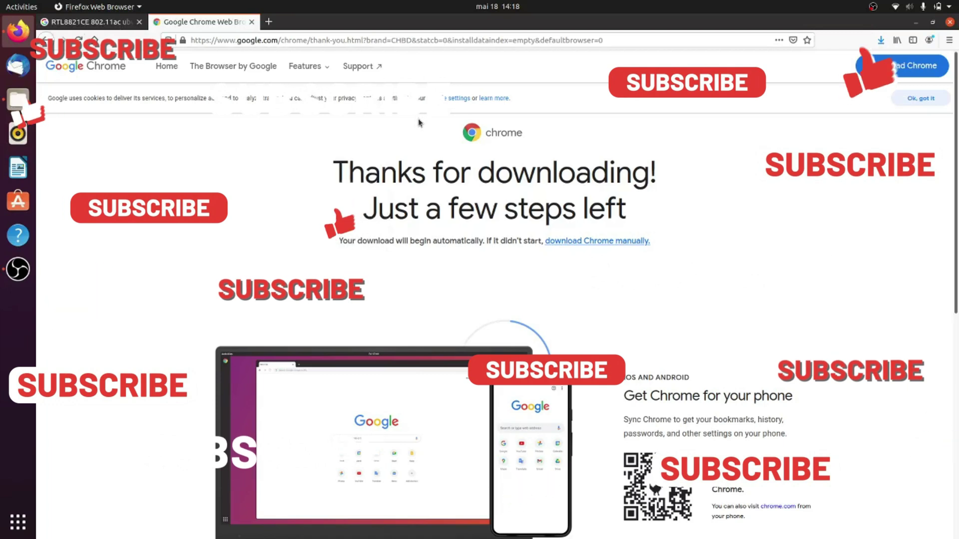
# Show the downloaded google-chrome-stable_current_amd64.deb in its mozilla_exo0 folder in Files.
pyautogui.click(881, 40)
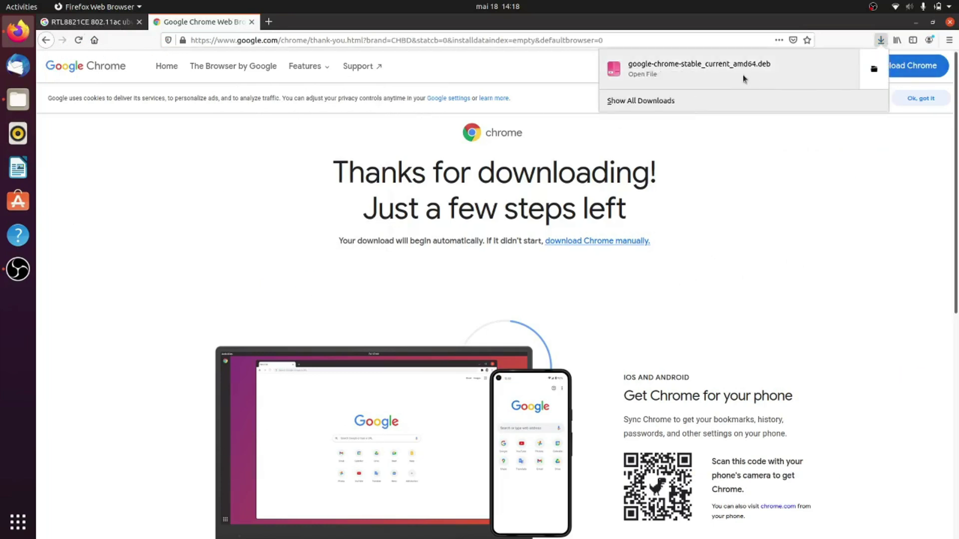
pyautogui.click(874, 70)
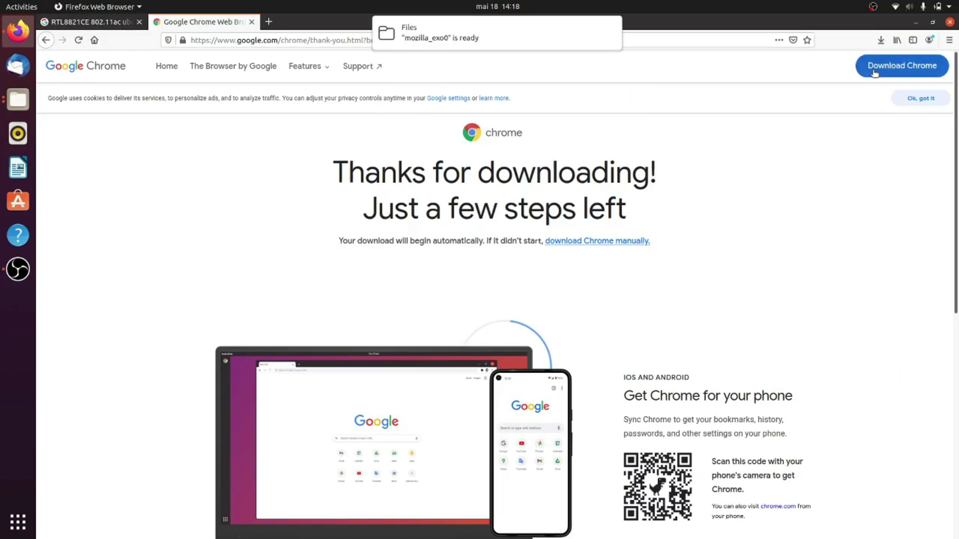
pyautogui.click(485, 39)
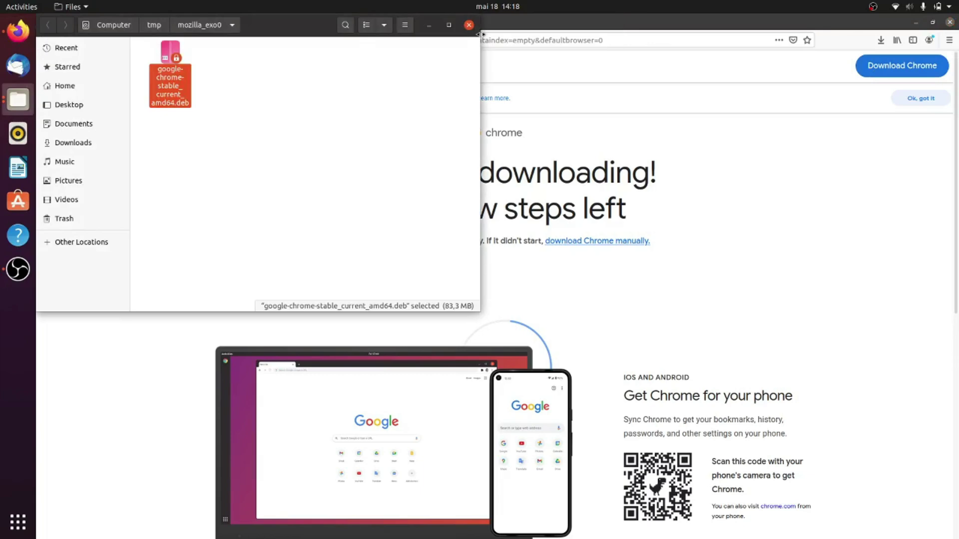
# Try installing google-chrome-stable_current_amd64.deb in Software Install, which fails as 'not supported'.
pyautogui.doubleClick(173, 93)
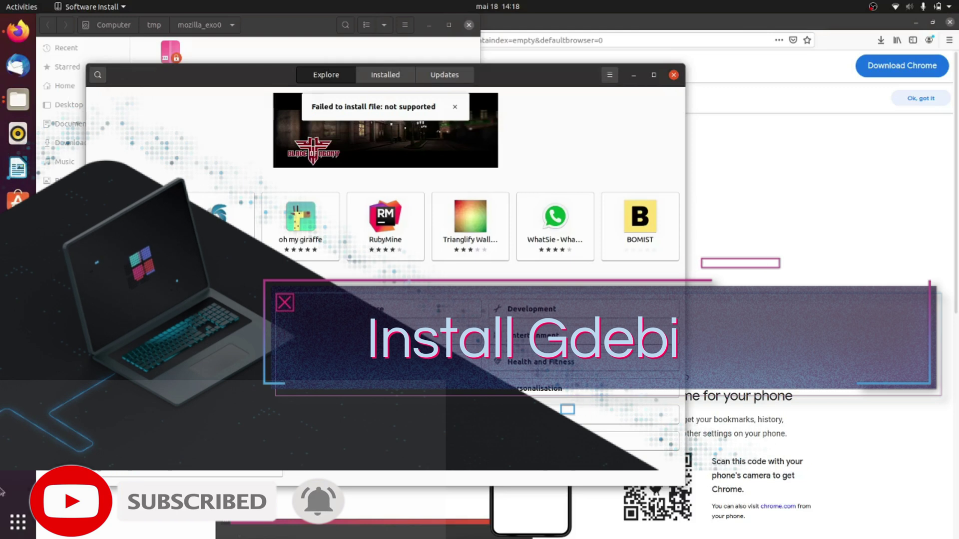
# Launch Terminal by searching 'termin' in Show Applications.
pyautogui.click(24, 523)
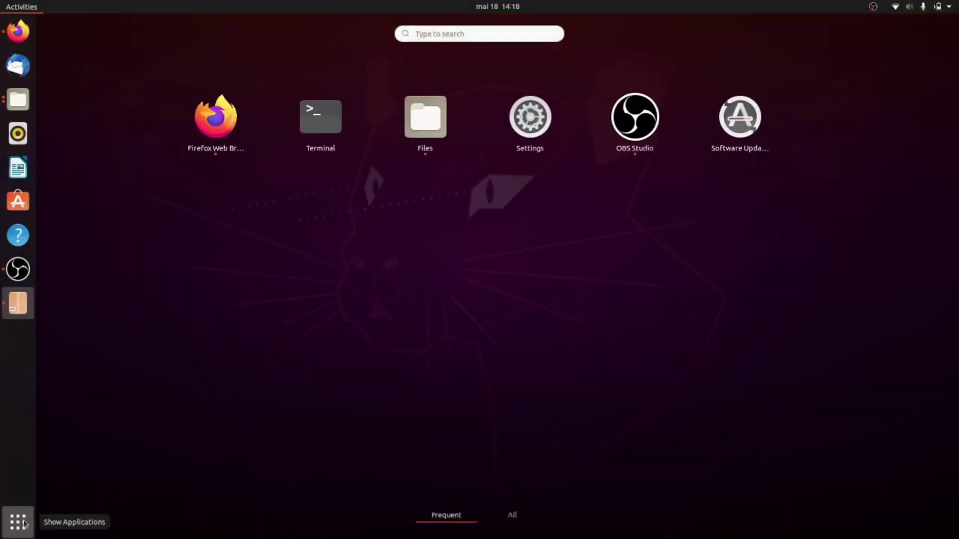
pyautogui.write('termin')
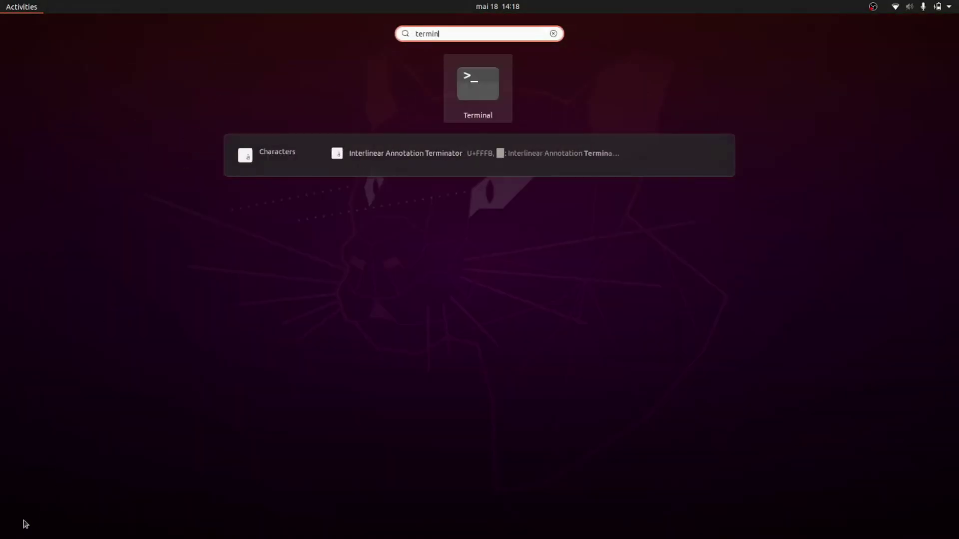
pyautogui.press('Return')
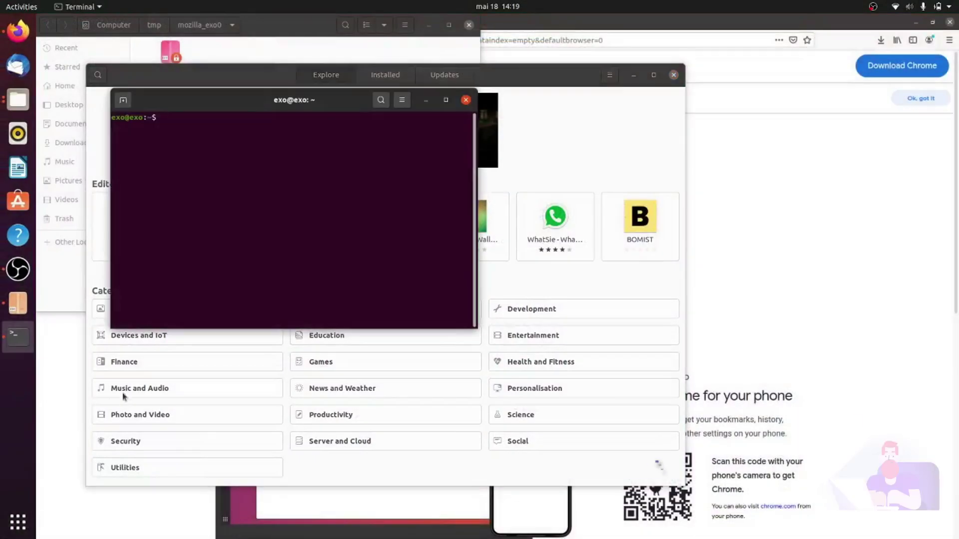
# Run 'sudo apt update' and maximize the terminal window.
pyautogui.write('sud')
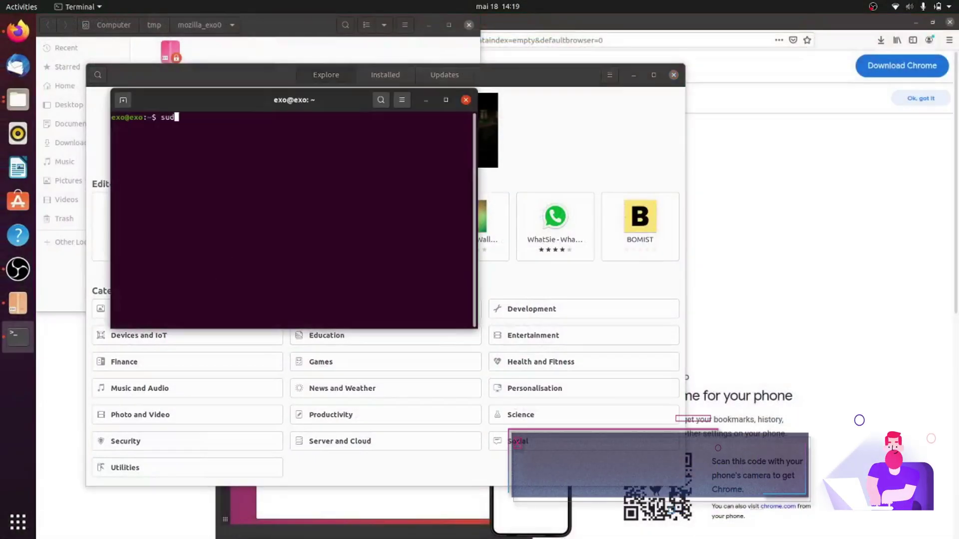
pyautogui.write('o apt')
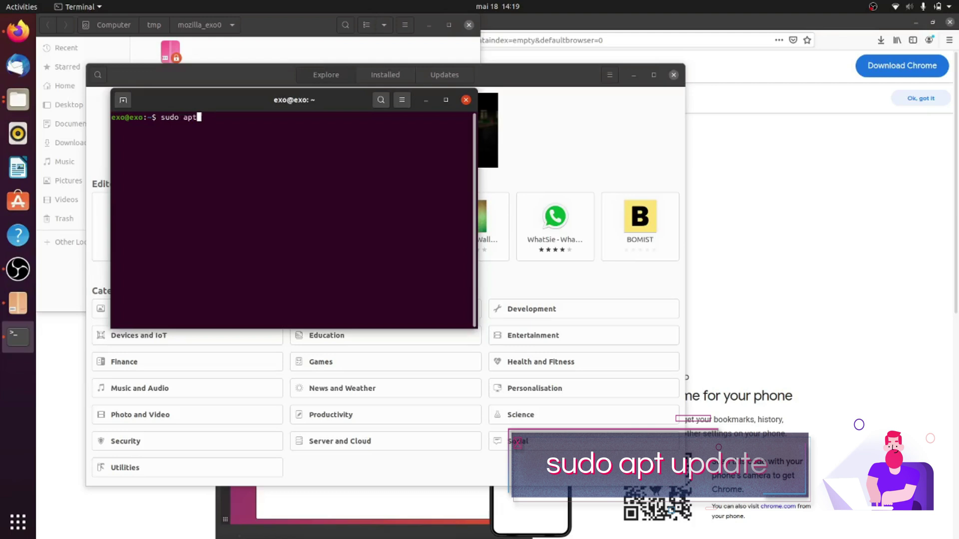
pyautogui.write(' update')
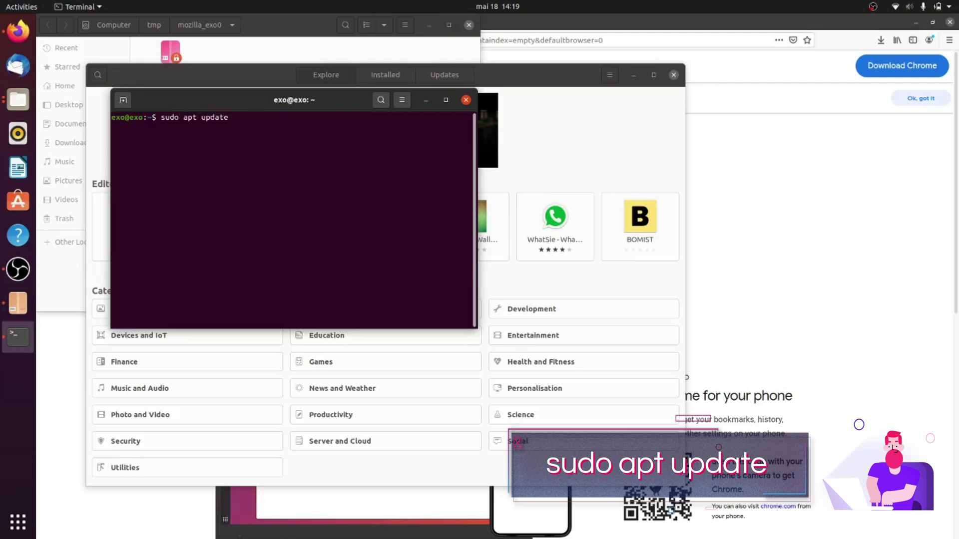
pyautogui.press('Return')
pyautogui.press('Return')
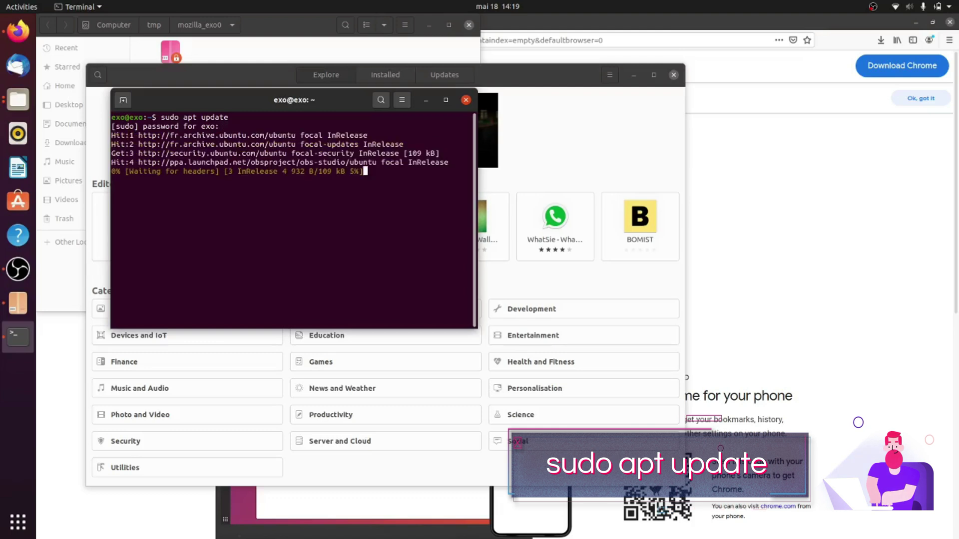
pyautogui.click(446, 100)
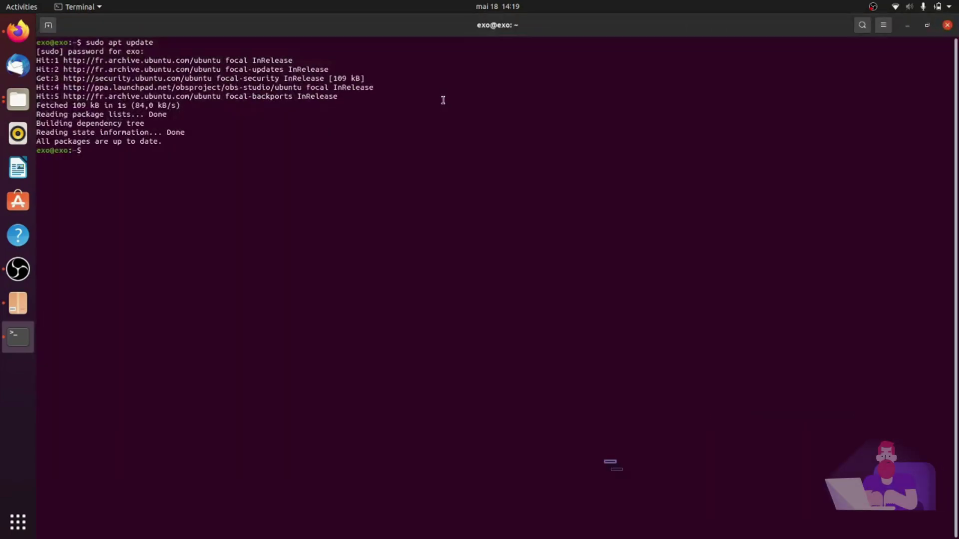
# Run 'sudo apt install gdebi', confirming 'y' to install gdebi 0.9.5.7+nmu3 and its dependencies.
pyautogui.write('sudo apt i')
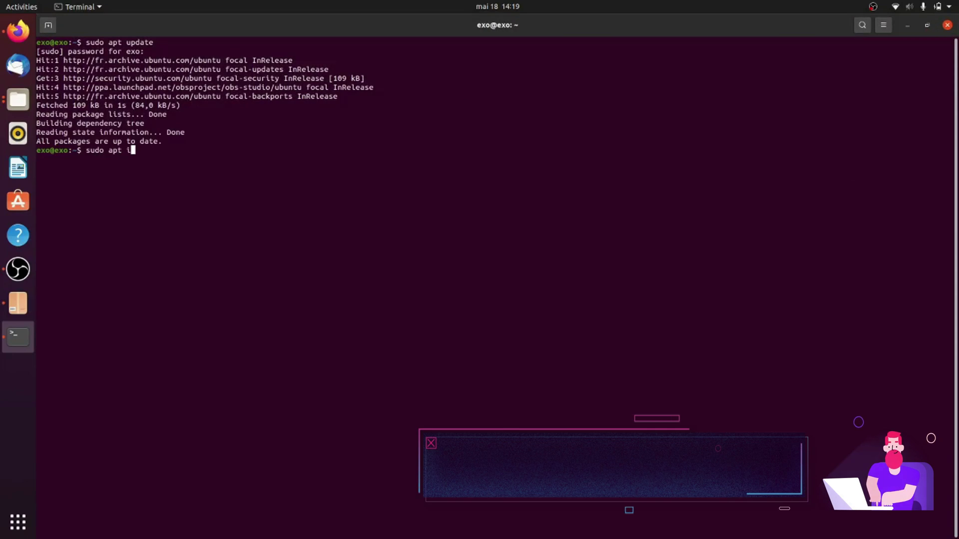
pyautogui.write('nstall g')
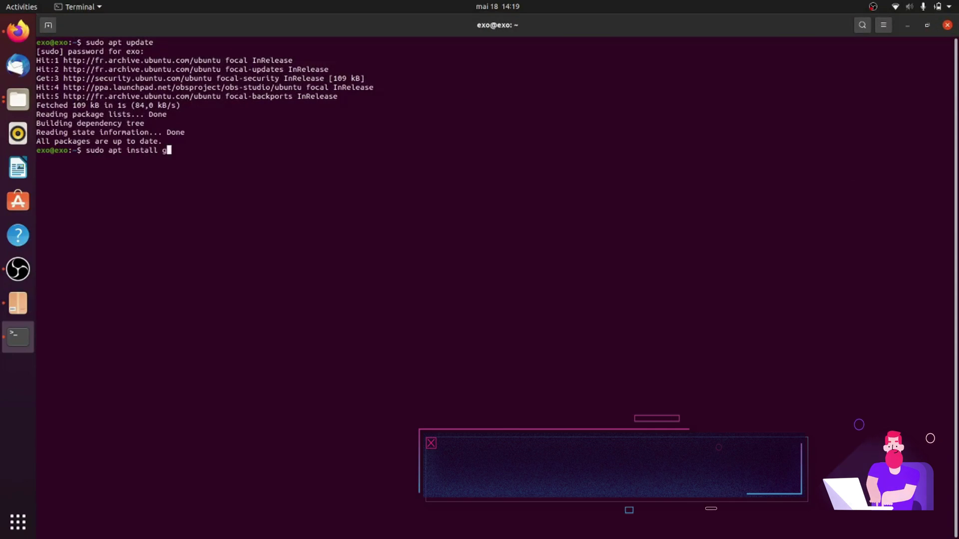
pyautogui.write('debi')
pyautogui.press('Return')
pyautogui.write('y')
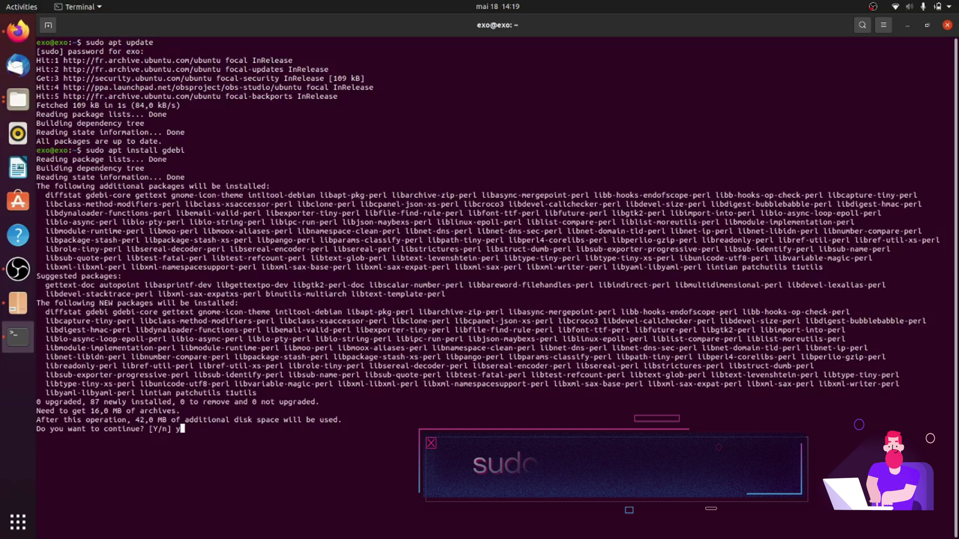
pyautogui.press('Return')
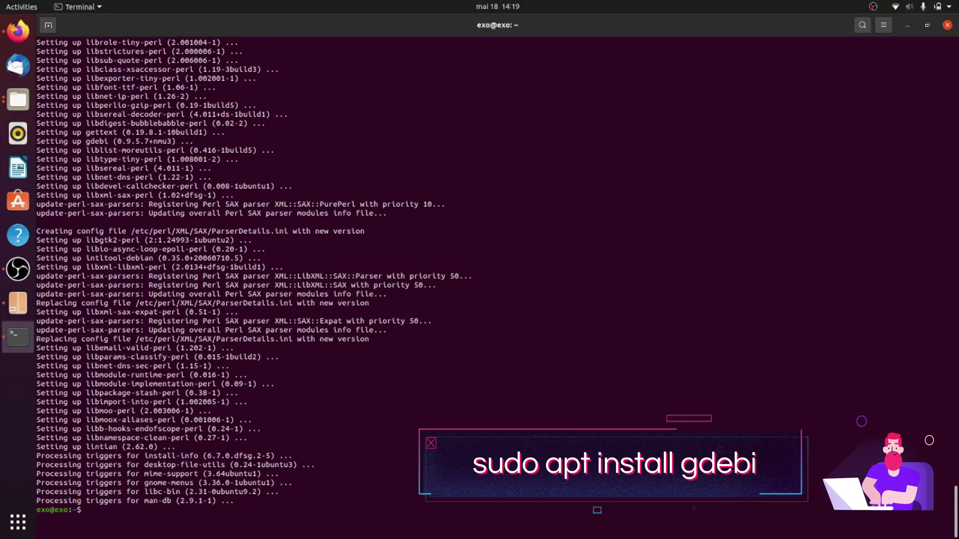
pyautogui.press('Return')
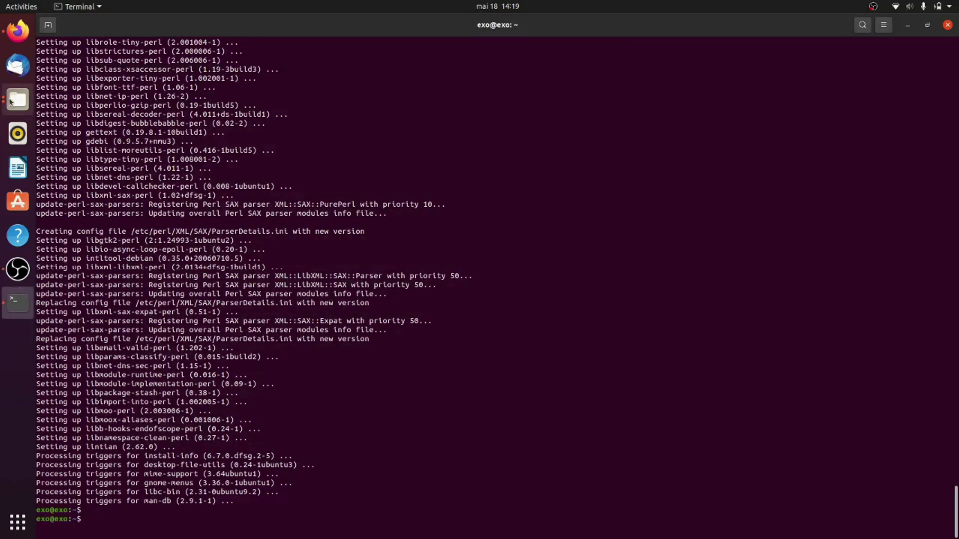
# Reopen the Chrome .deb from Files and close the failed Software Install window.
pyautogui.click(18, 99)
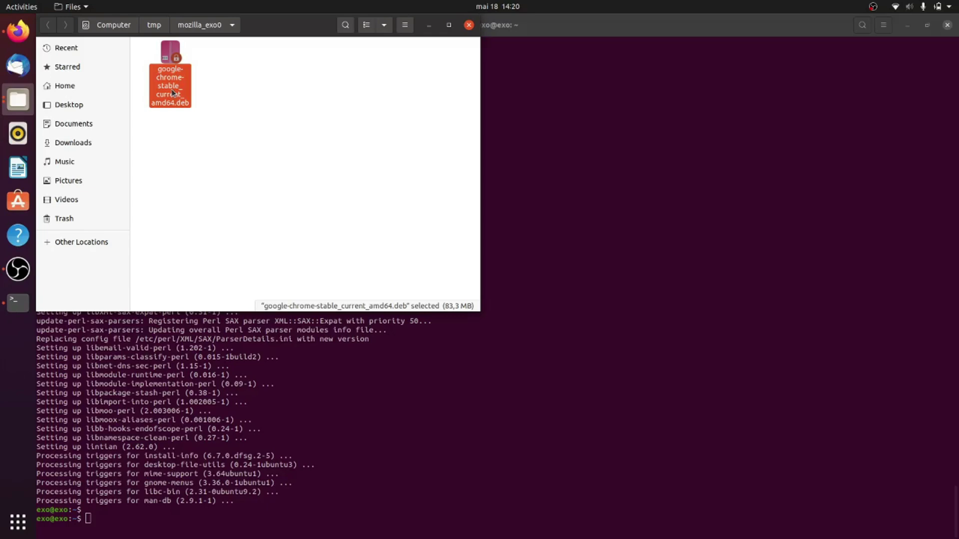
pyautogui.doubleClick(172, 89)
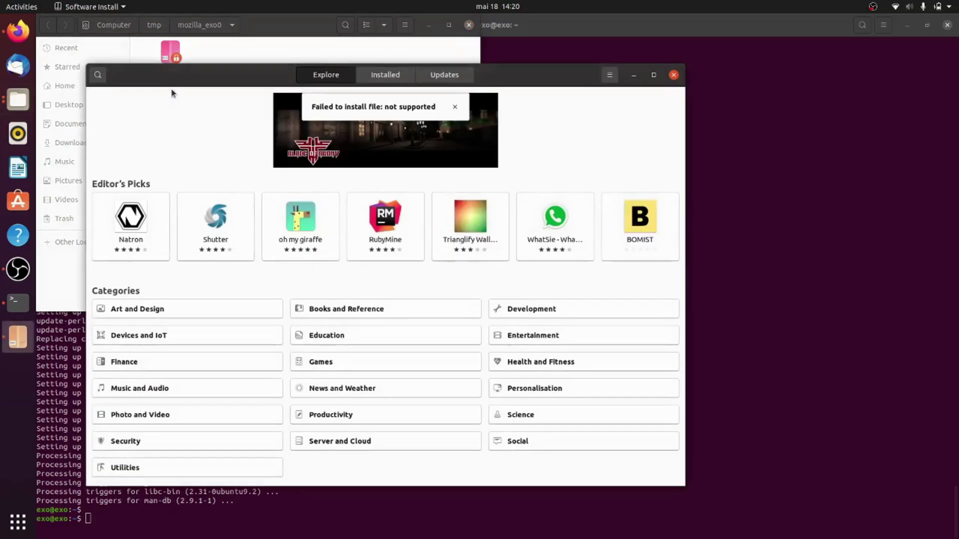
pyautogui.click(673, 75)
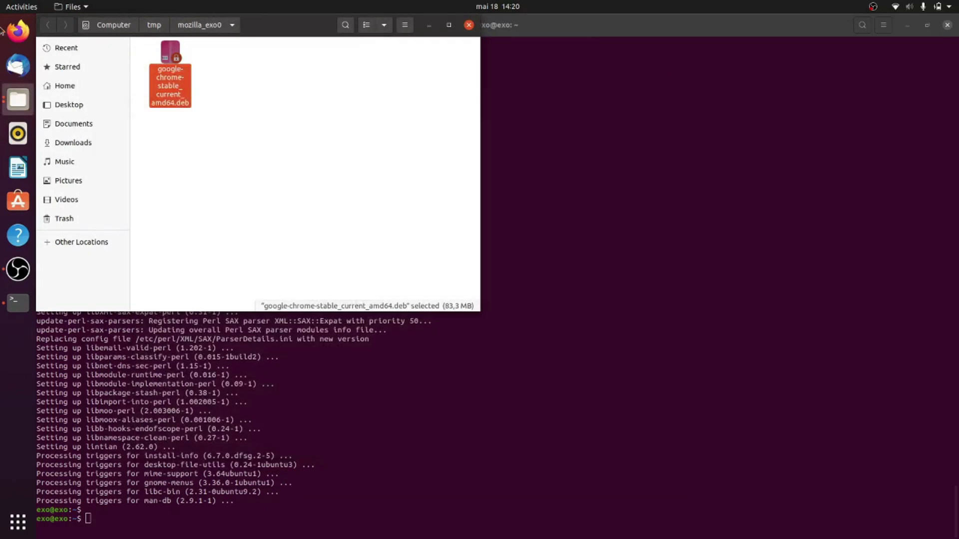
# Open the Chrome .deb with GDebi Package Installer via Open With Other Application.
pyautogui.rightClick(175, 89)
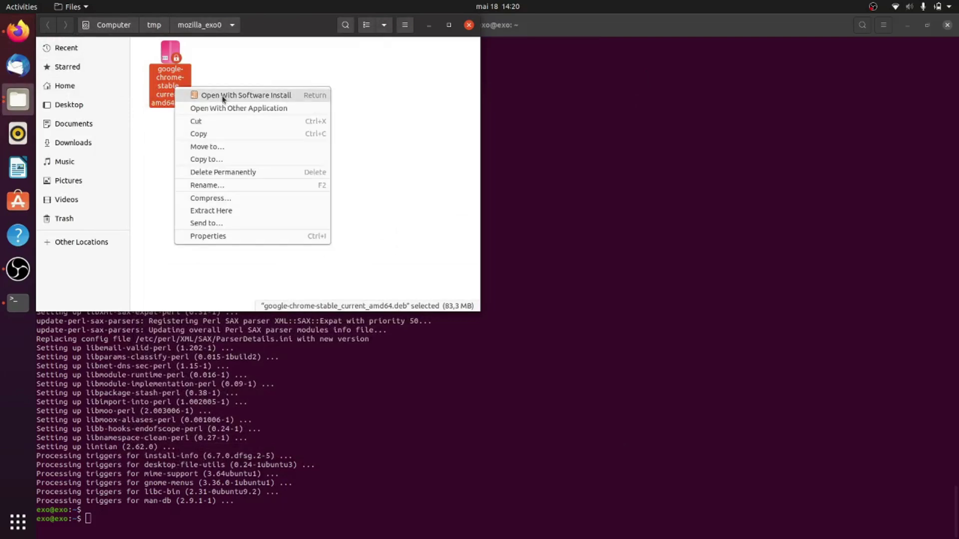
pyautogui.click(246, 107)
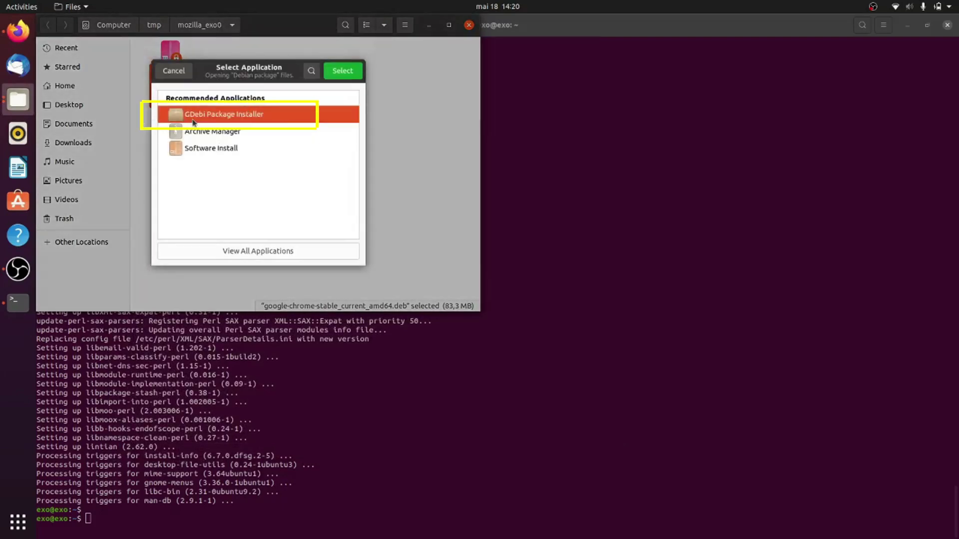
pyautogui.click(343, 72)
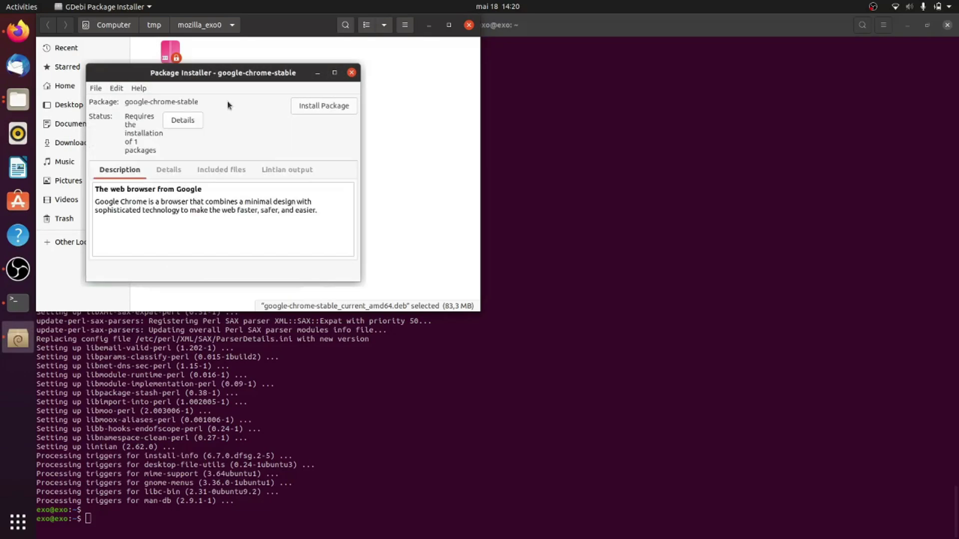
# Install google-chrome-stable with Install Package, authenticating with the account password.
pyautogui.click(317, 107)
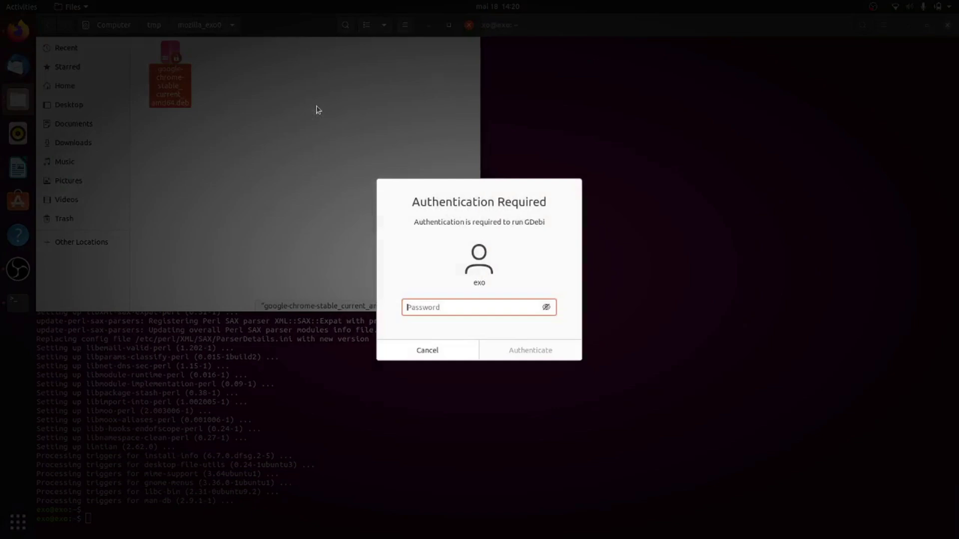
pyautogui.write('••••')
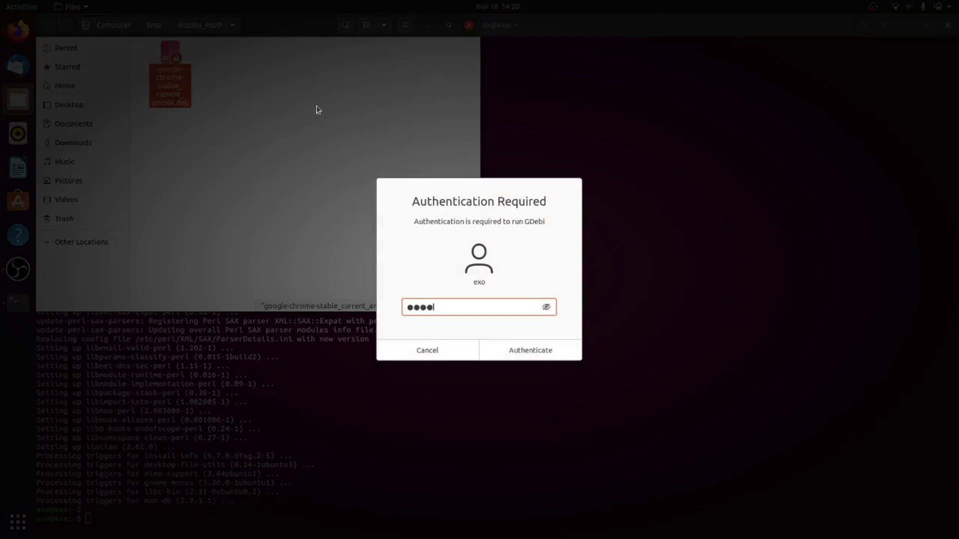
pyautogui.write('•••••')
pyautogui.press('Return')
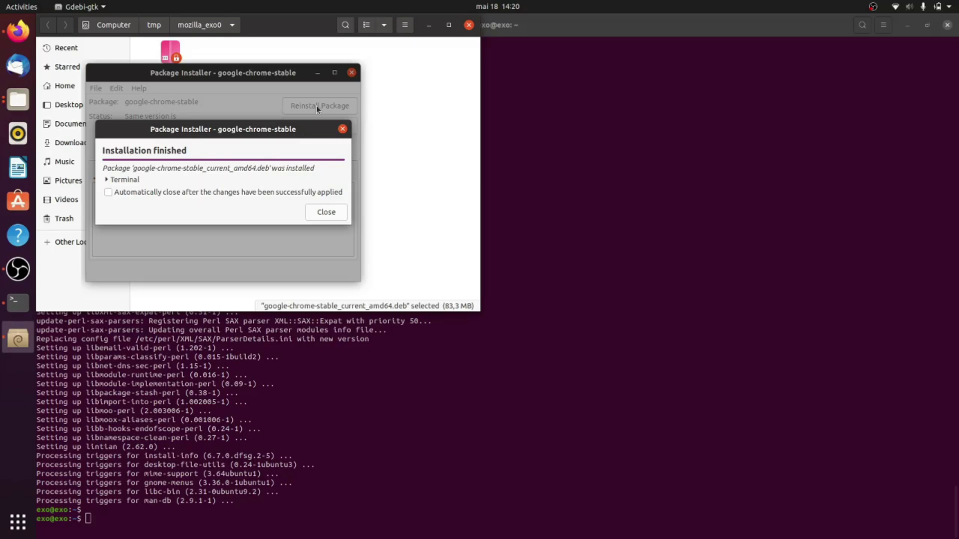
# Close GDebi, launch Google Chrome from the app search, accept first-run options and maximize it.
pyautogui.click(327, 213)
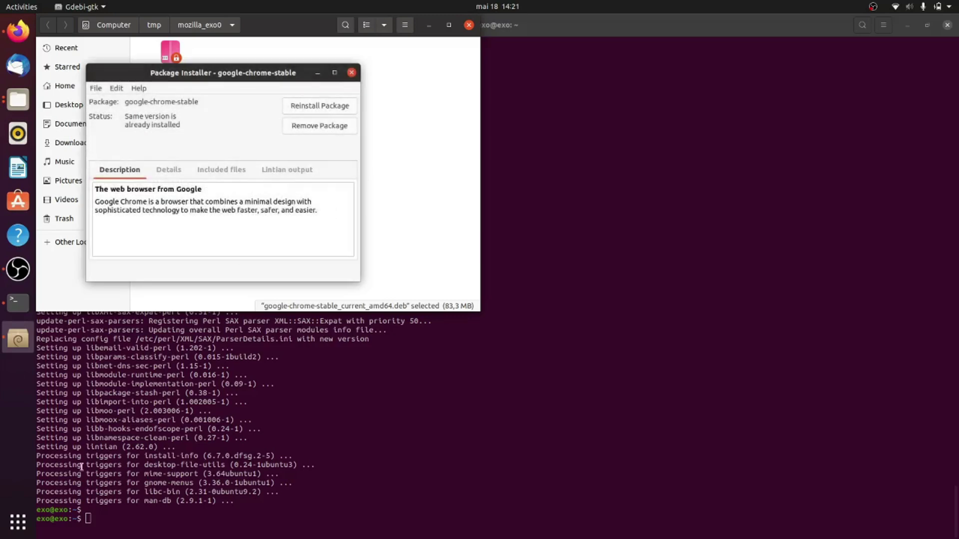
pyautogui.click(17, 523)
pyautogui.write('chrol')
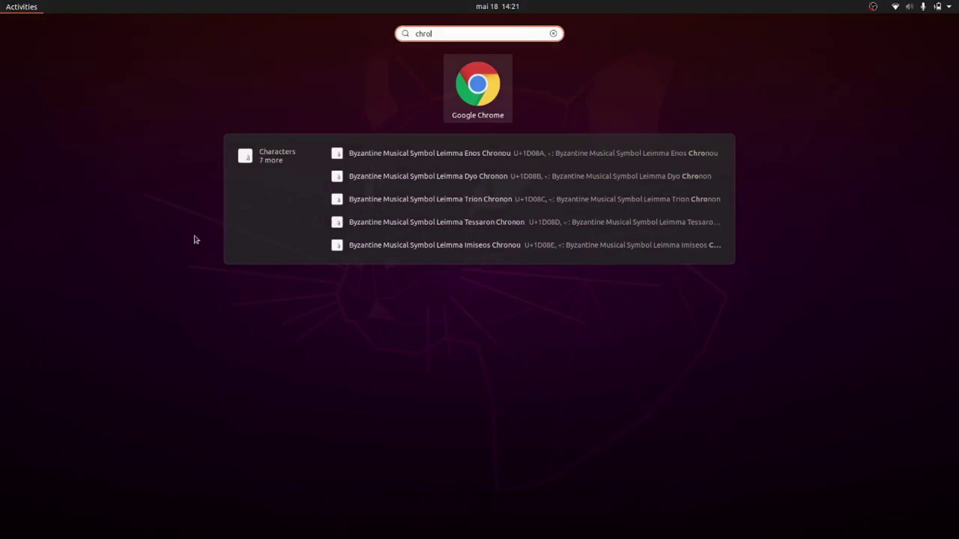
pyautogui.click(491, 79)
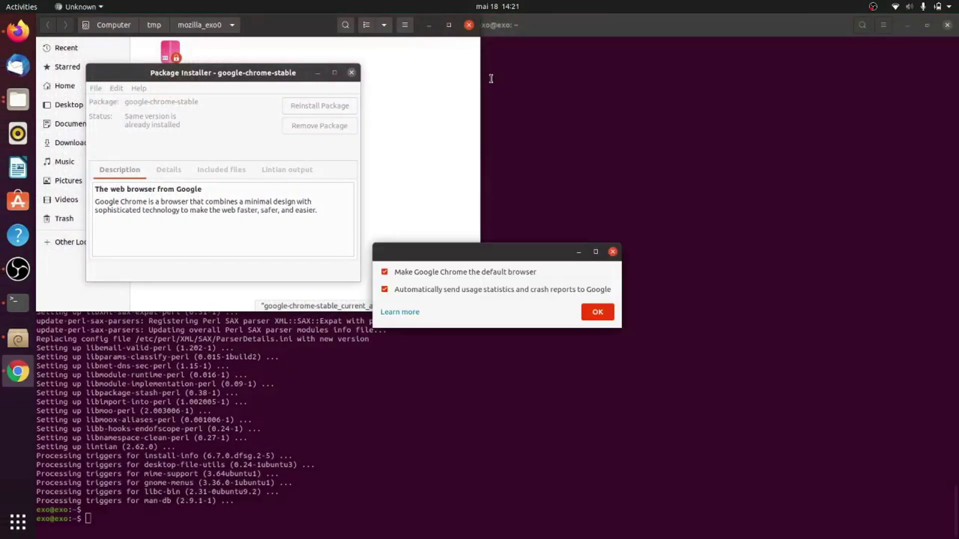
pyautogui.click(598, 312)
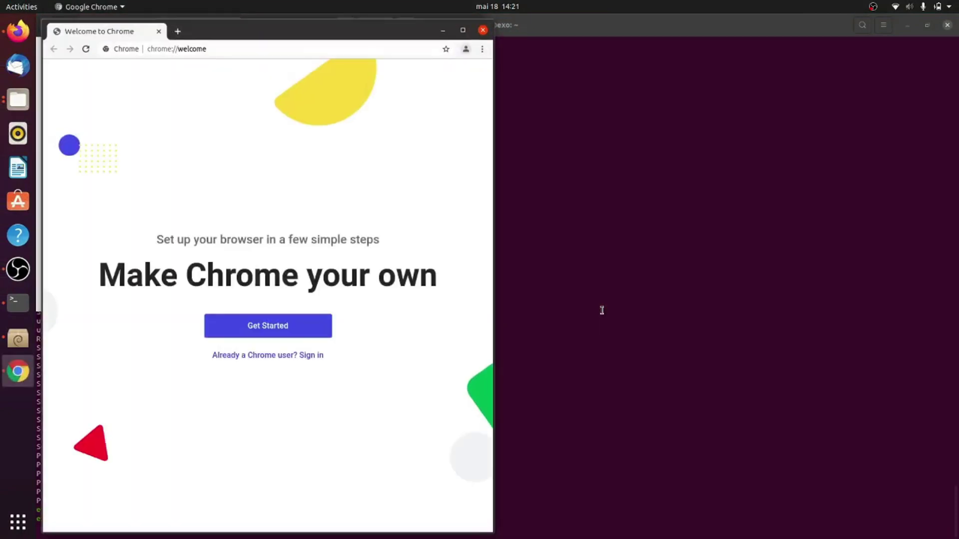
pyautogui.click(463, 30)
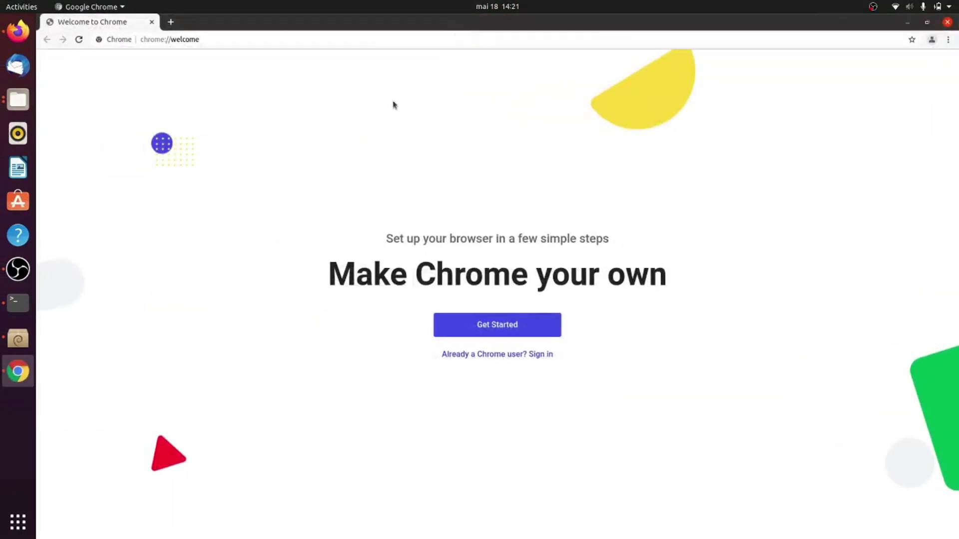